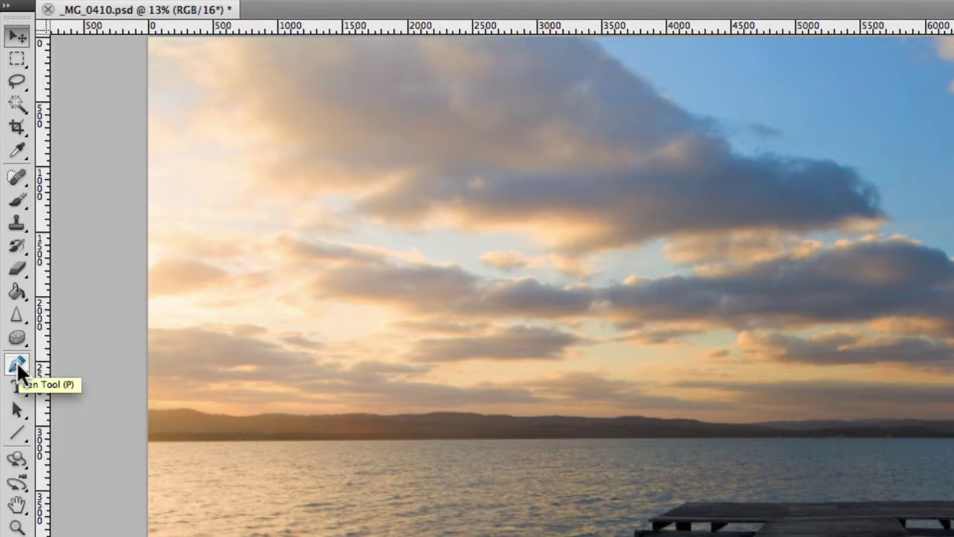
# Activate the standard Pen Tool from the group of pen and anchor point tools
pyautogui.click(18, 366)
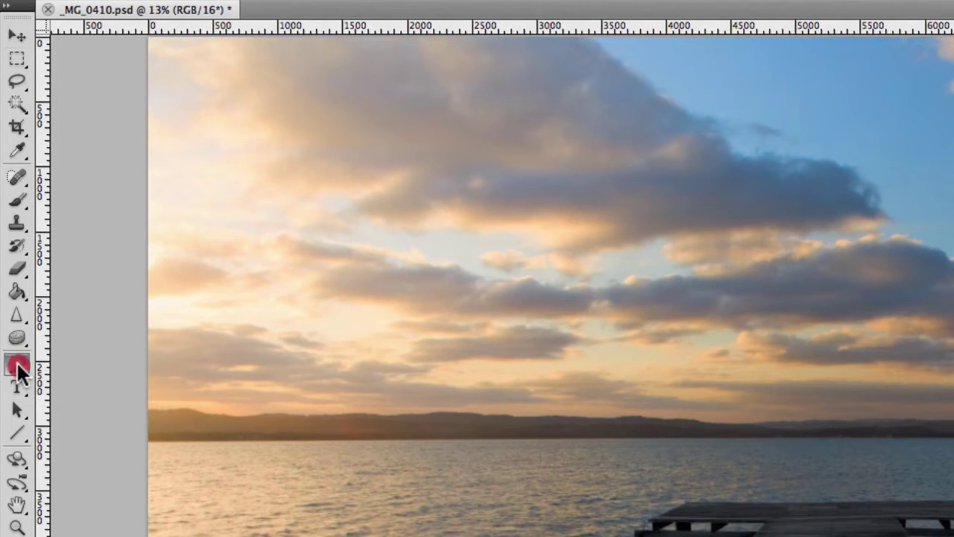
pyautogui.click(16, 366)
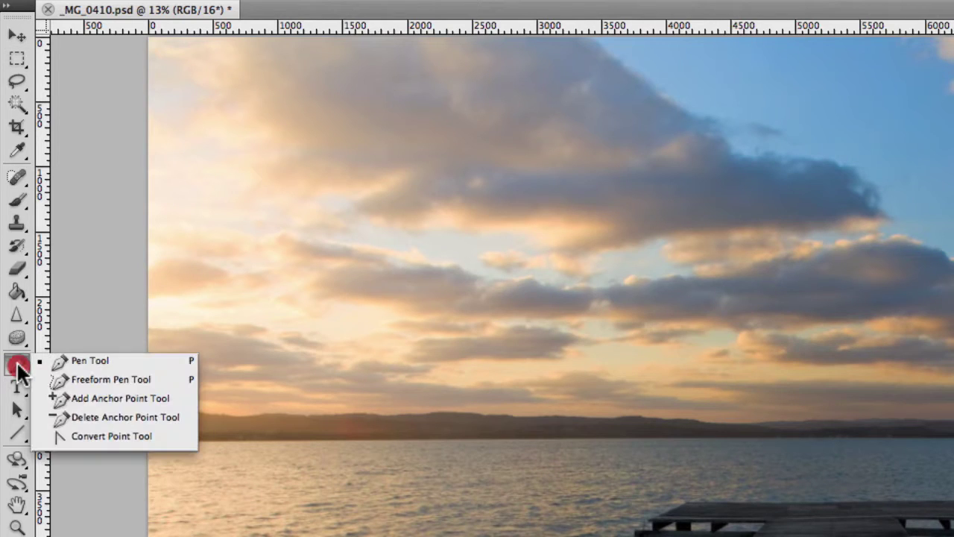
pyautogui.moveTo(16, 364); pyautogui.dragTo(88, 366)
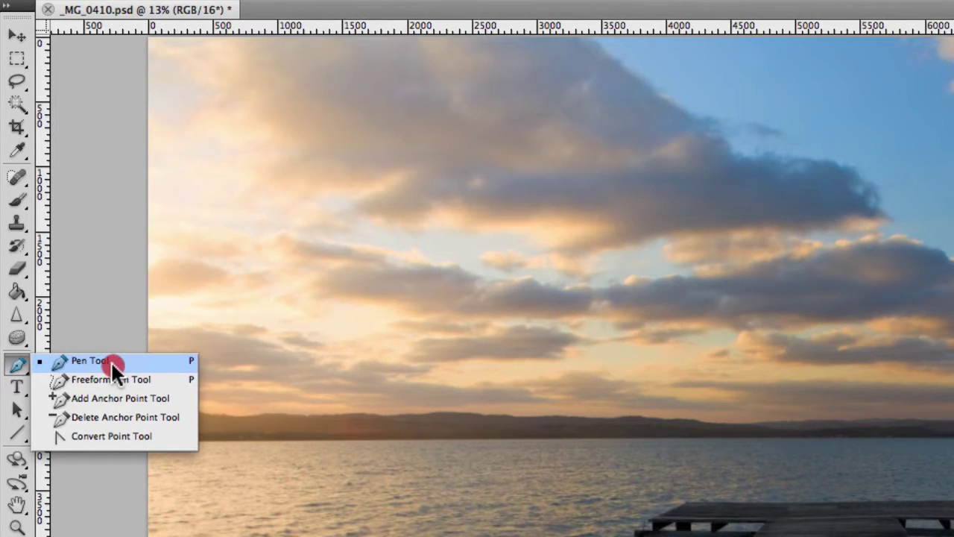
pyautogui.moveTo(113, 363); pyautogui.dragTo(118, 379)
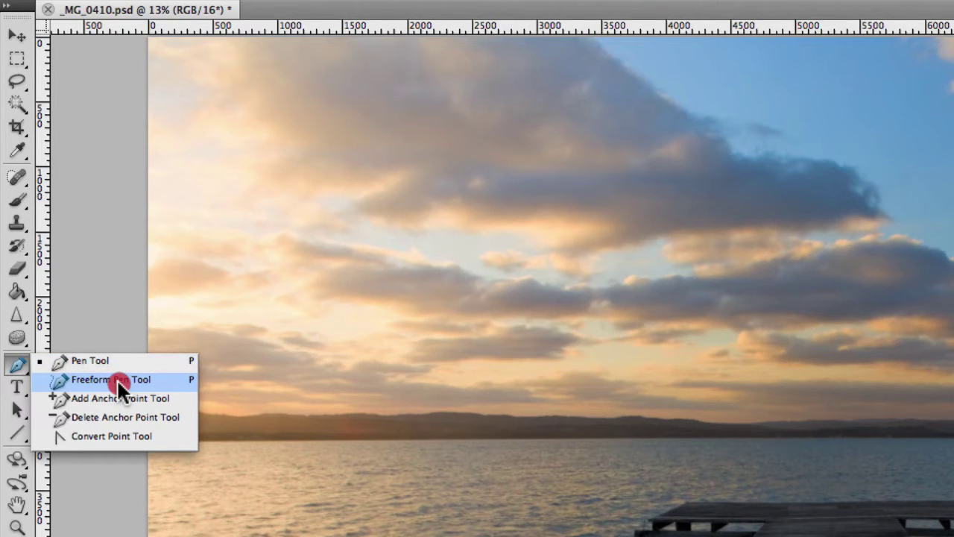
pyautogui.moveTo(117, 378)
pyautogui.mouseDown()
pyautogui.moveTo(121, 438)
pyautogui.moveTo(119, 362)
pyautogui.mouseUp()
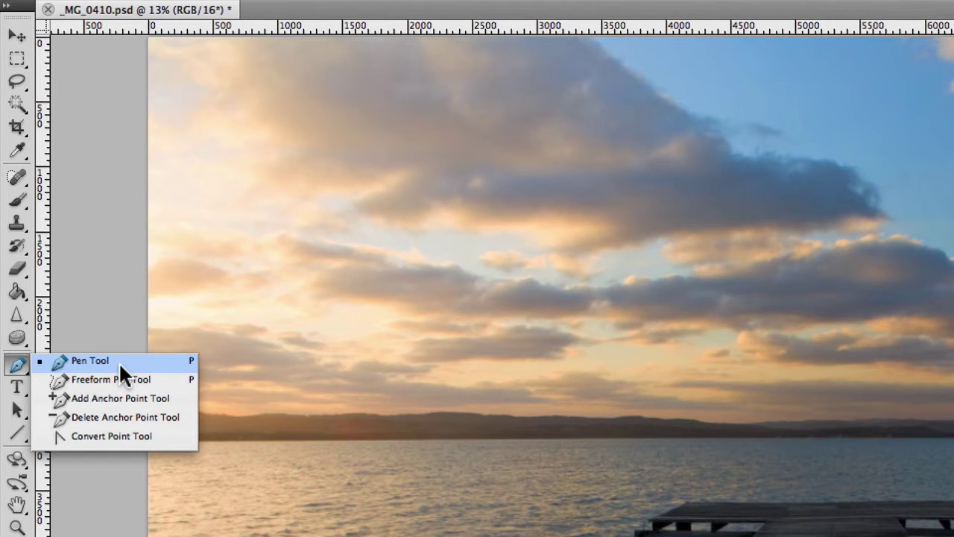
pyautogui.moveTo(118, 362); pyautogui.dragTo(116, 363)
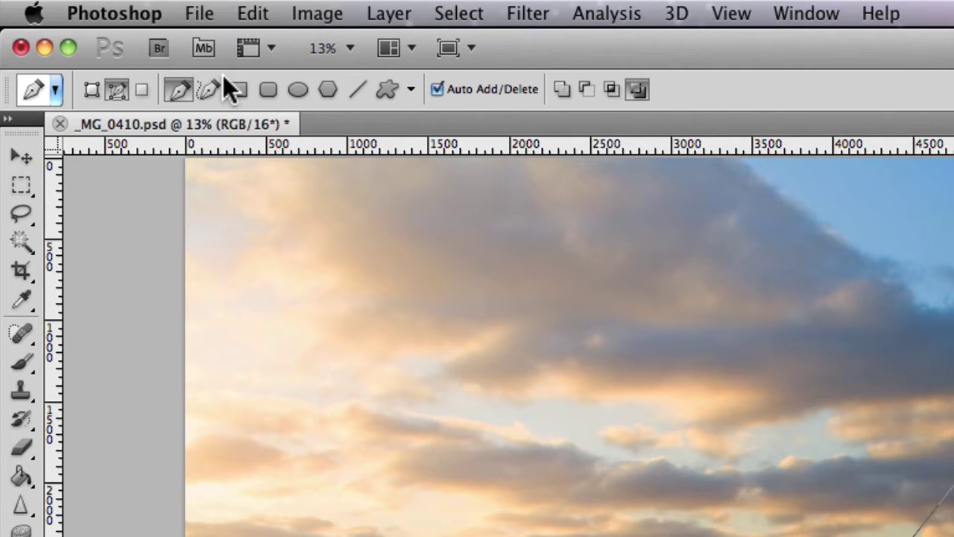
# Try a freehand curve through the clouds with the Freeform Pen Tool, then delete it and return to the Pen Tool
pyautogui.click(209, 90)
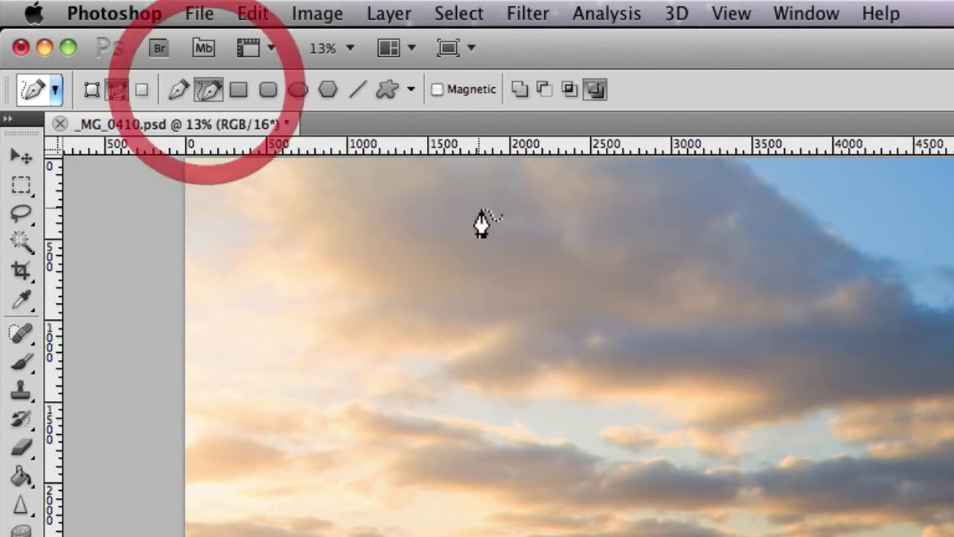
pyautogui.moveTo(845, 408); pyautogui.dragTo(613, 536)
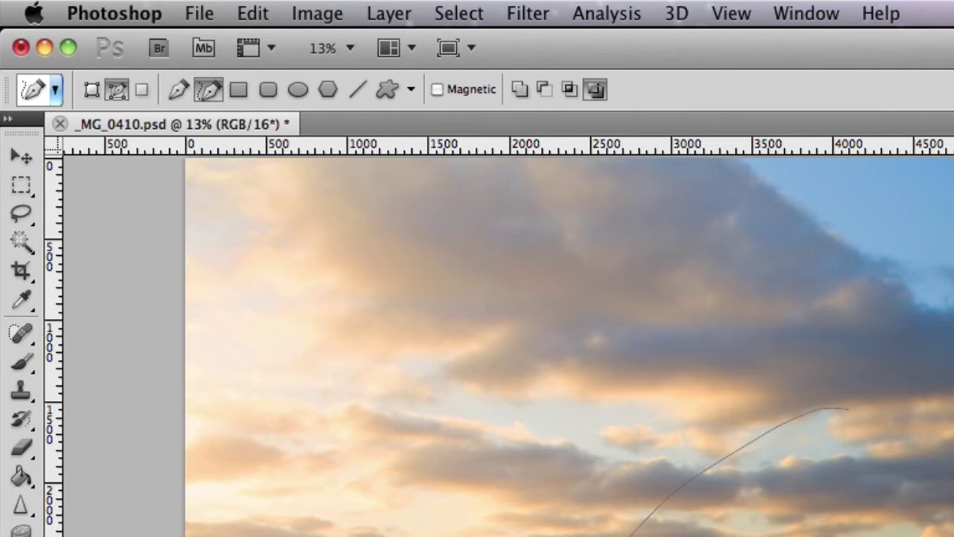
pyautogui.press('Delete')
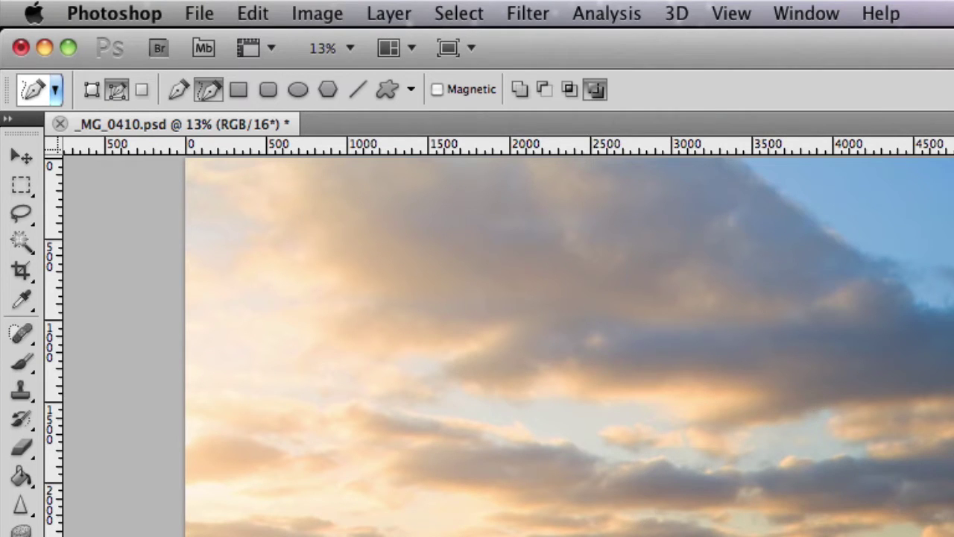
pyautogui.click(181, 92)
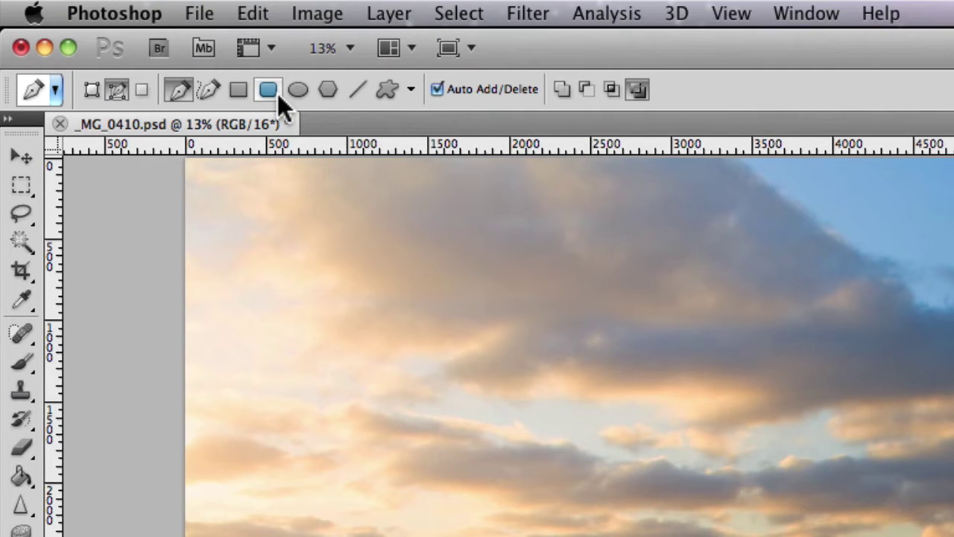
pyautogui.click(242, 91)
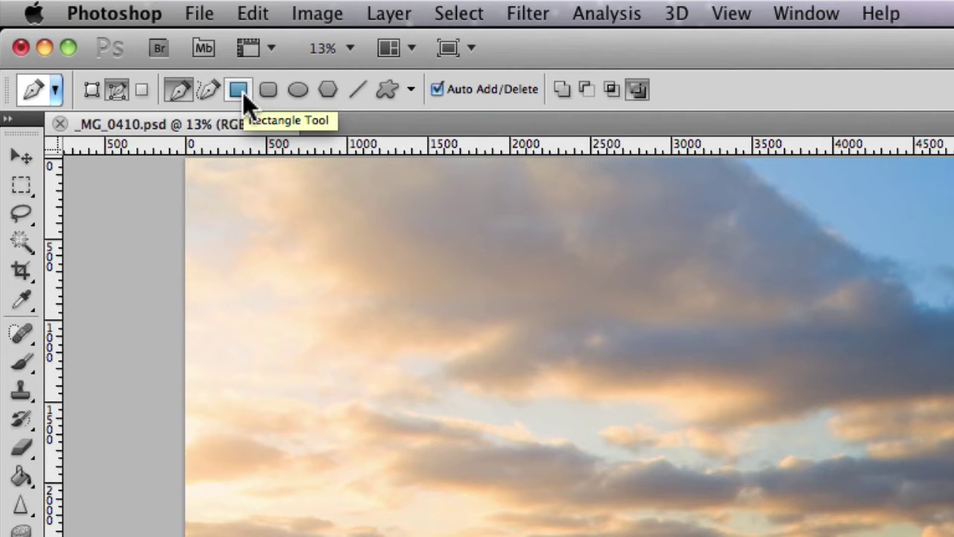
pyautogui.click(296, 95)
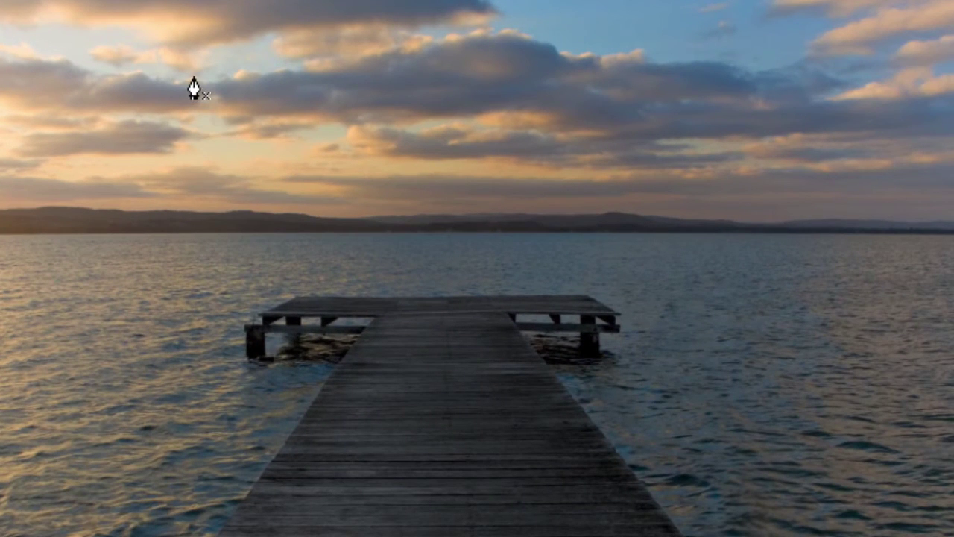
# Place three anchor points forming two straight path segments, down from the clouds to the water and across the jetty
pyautogui.click(193, 76)
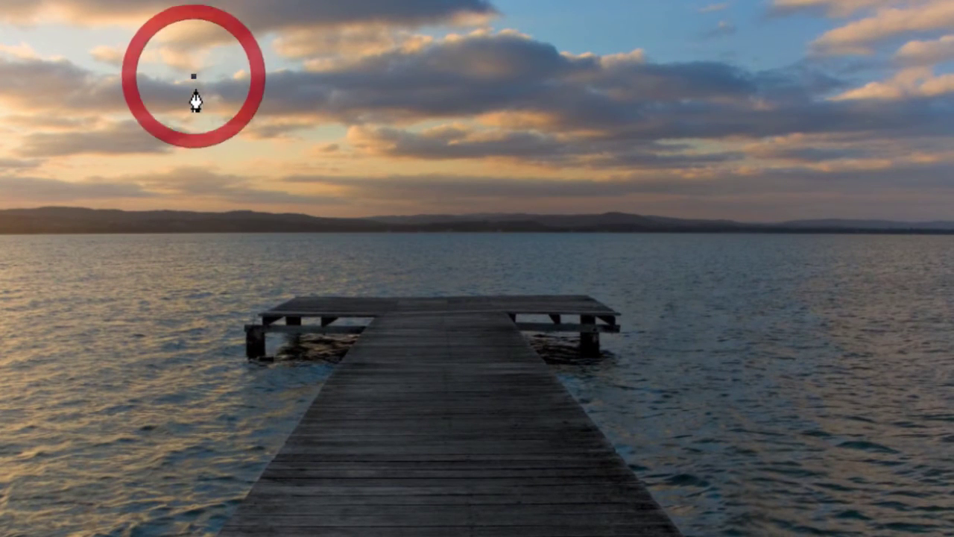
pyautogui.click(186, 452)
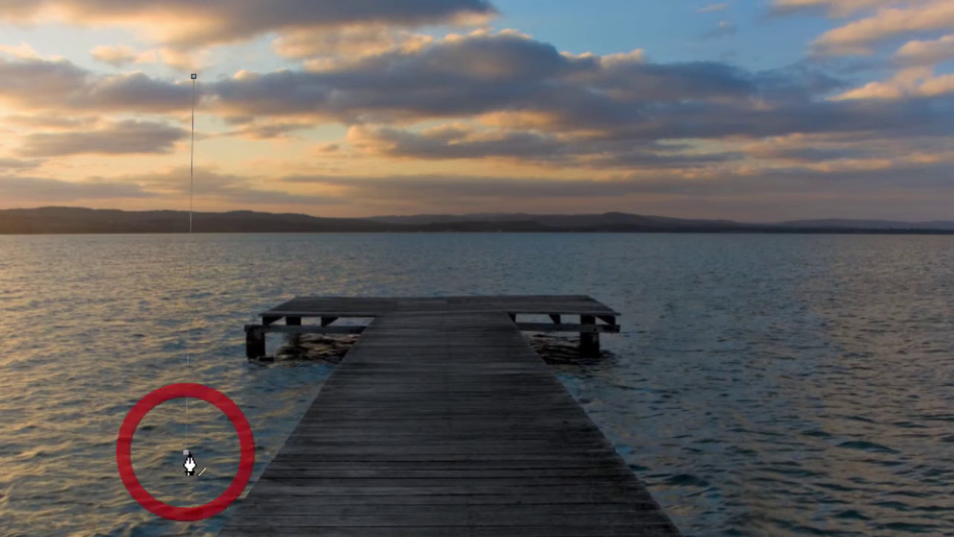
pyautogui.click(777, 478)
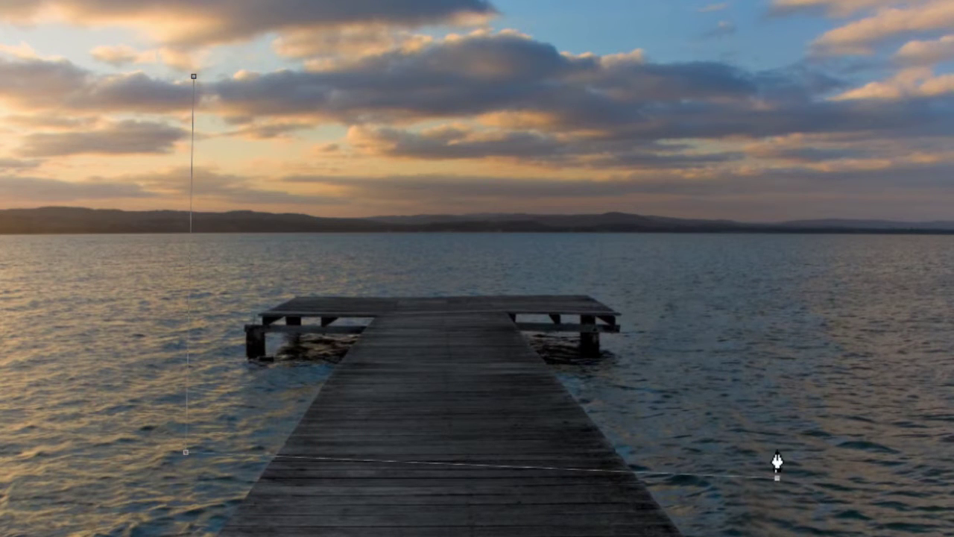
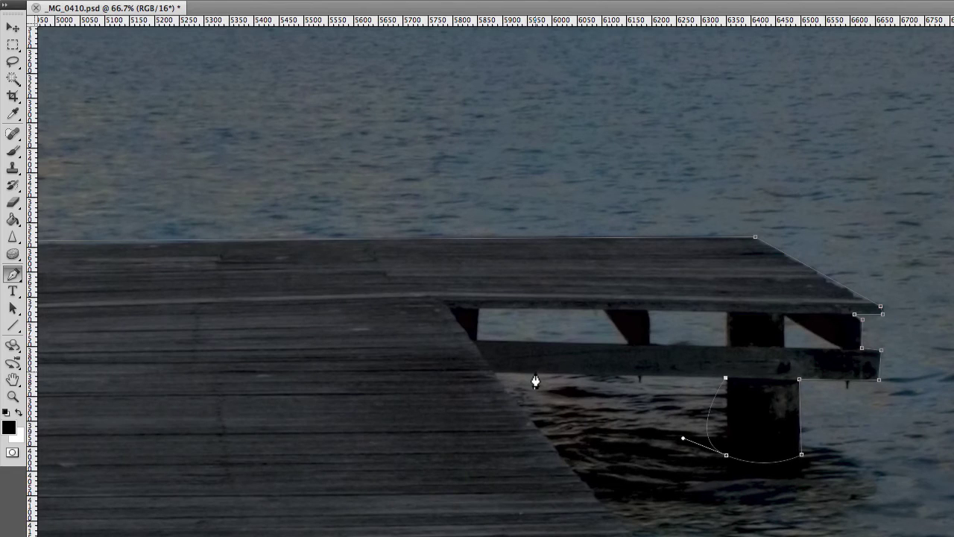
# Undo the wrongly curved segment, remove the anchor's outgoing handle, and trace the right post's inner side and the beam's underside to the walkway
pyautogui.hotkey('ctrl', 'z')
pyautogui.keyDown('alt'); pyautogui.click(726, 454); pyautogui.keyUp('alt')
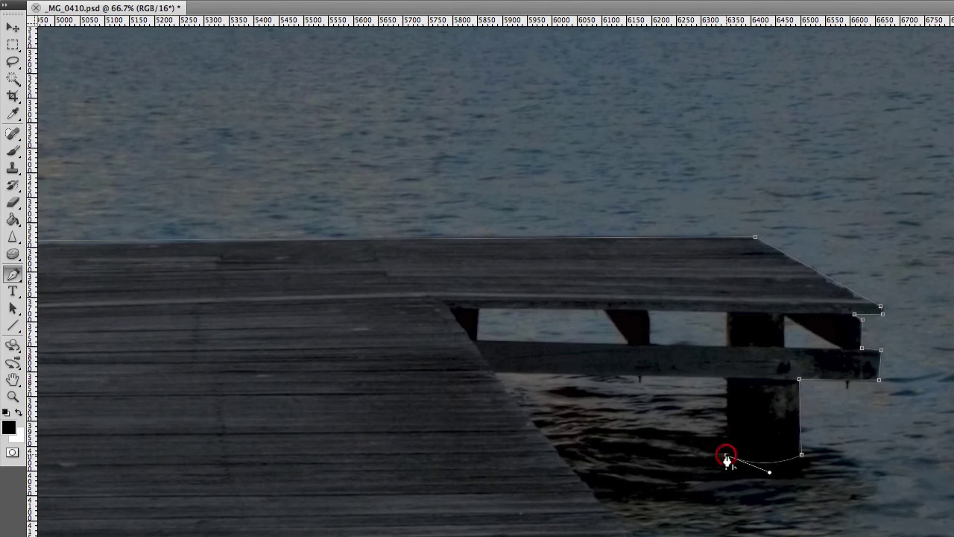
pyautogui.click(726, 378)
pyautogui.click(494, 373)
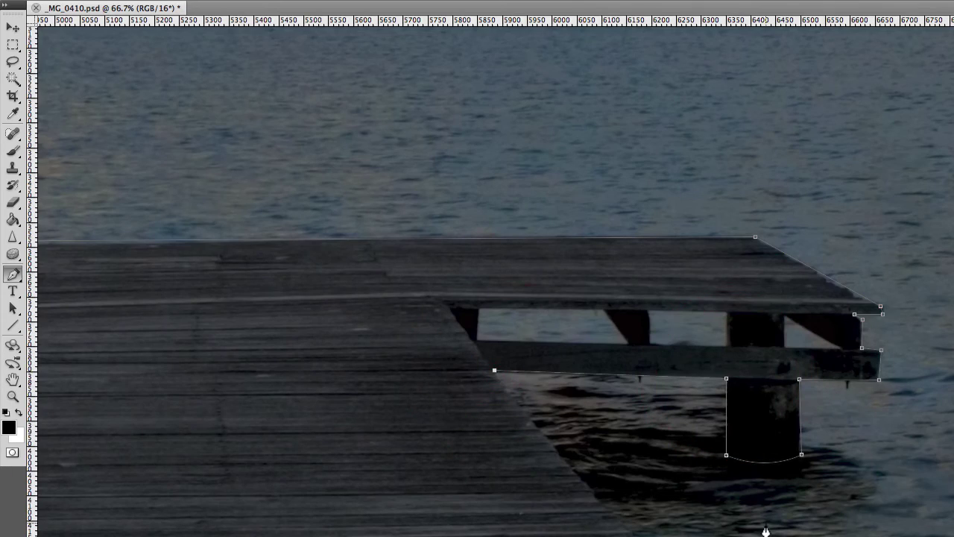
# Continue the path with straight segments down the walkway's right edge to the notch in the planks near the image's lower end
pyautogui.moveTo(790, 535); pyautogui.dragTo(518, 56)
pyautogui.moveTo(771, 507); pyautogui.dragTo(592, 167)
pyautogui.moveTo(947, 529); pyautogui.dragTo(656, 239)
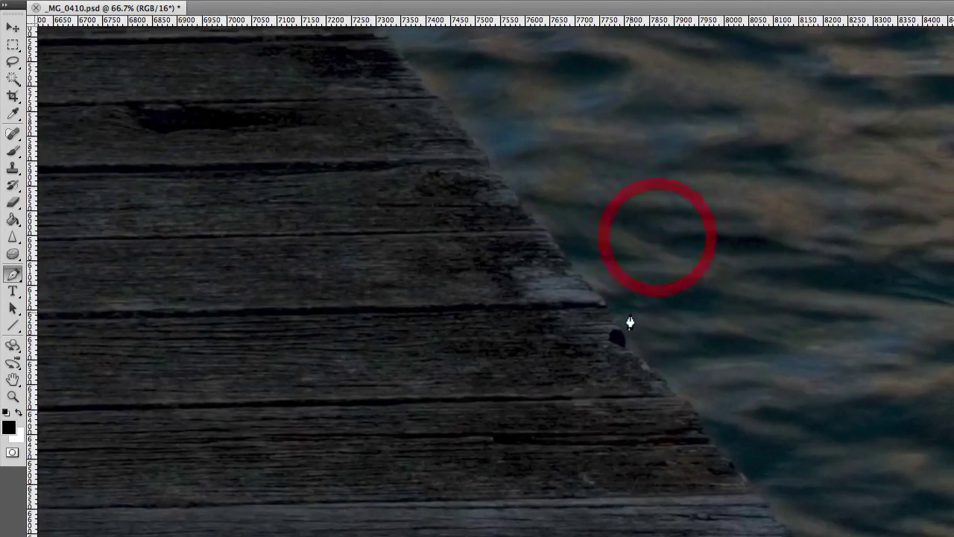
pyautogui.click(663, 378)
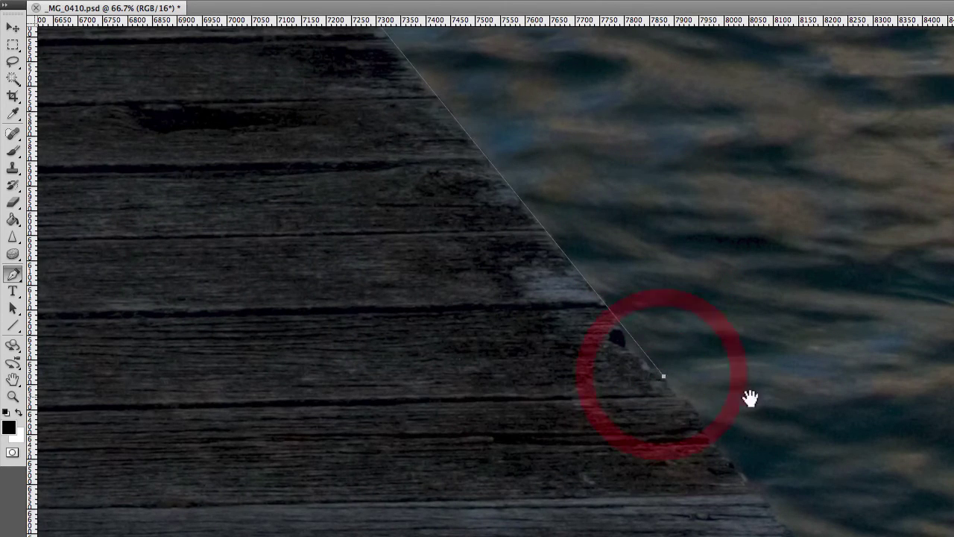
pyautogui.moveTo(750, 396); pyautogui.dragTo(607, 228)
pyautogui.click(724, 455)
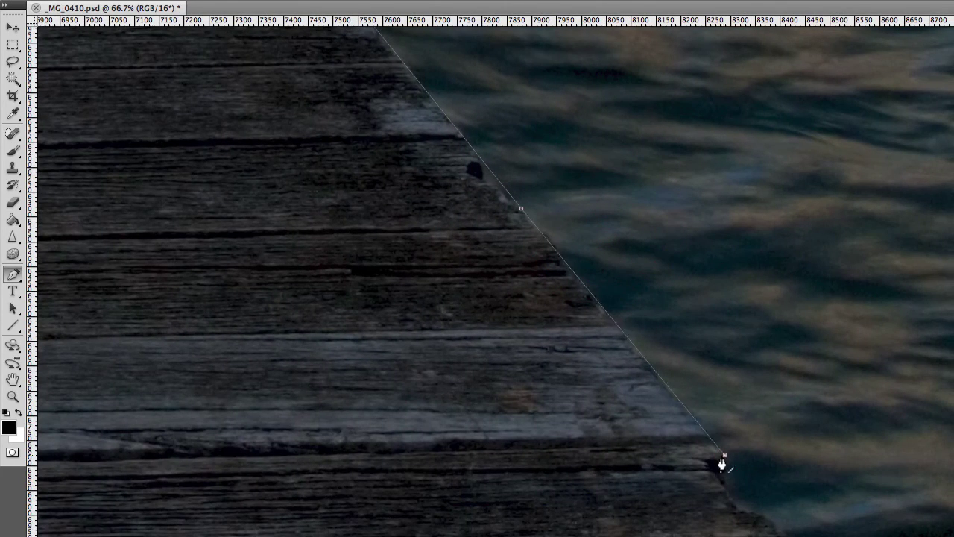
# Curve the path around the plank notch, remove the outgoing handle, and extend it straight to the image's bottom edge
pyautogui.moveTo(768, 517); pyautogui.dragTo(820, 528)
pyautogui.keyDown('alt'); pyautogui.click(769, 517); pyautogui.keyUp('alt')
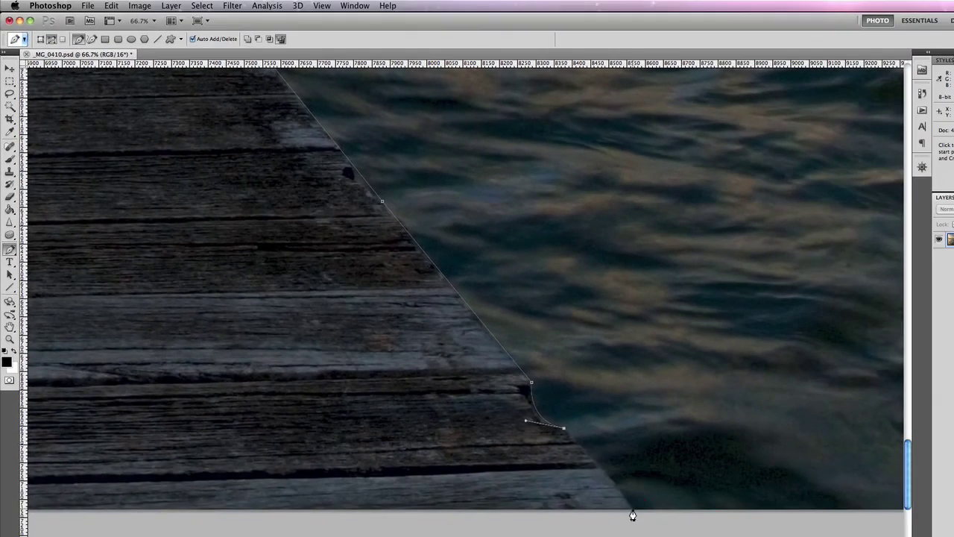
pyautogui.click(631, 511)
# Close the jetty path at its starting anchor, where the walkway's left edge meets the bottom of the image
pyautogui.moveTo(266, 467); pyautogui.dragTo(776, 370)
pyautogui.moveTo(261, 317); pyautogui.dragTo(537, 406)
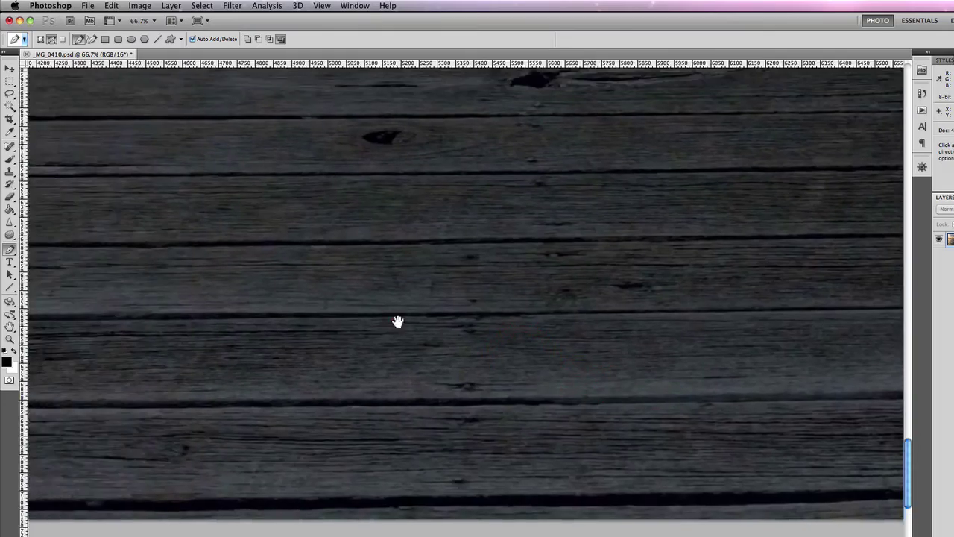
pyautogui.moveTo(298, 335); pyautogui.dragTo(450, 309)
pyautogui.moveTo(311, 316); pyautogui.dragTo(468, 288)
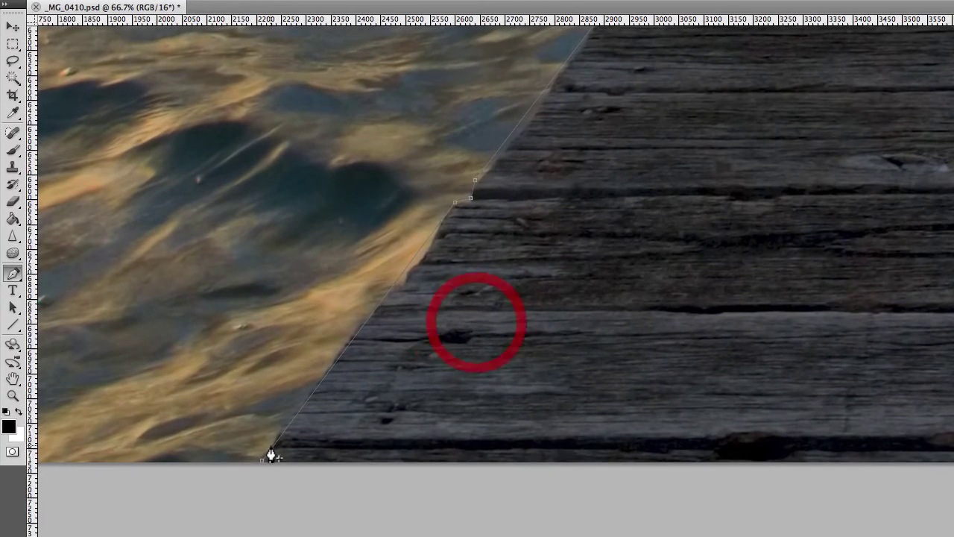
pyautogui.click(263, 463)
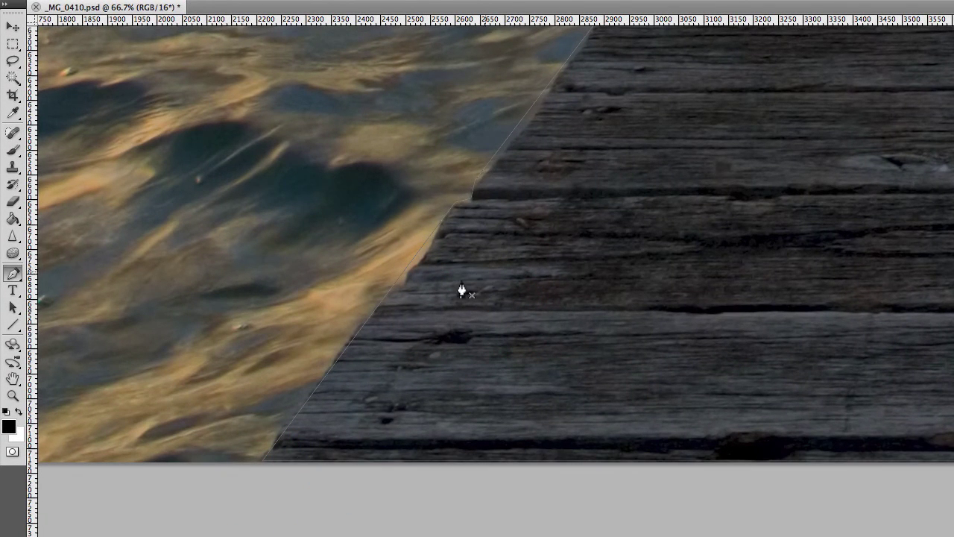
# Examine the closed path around the jetty, first over the whole image and then closer up
pyautogui.click(12, 395)
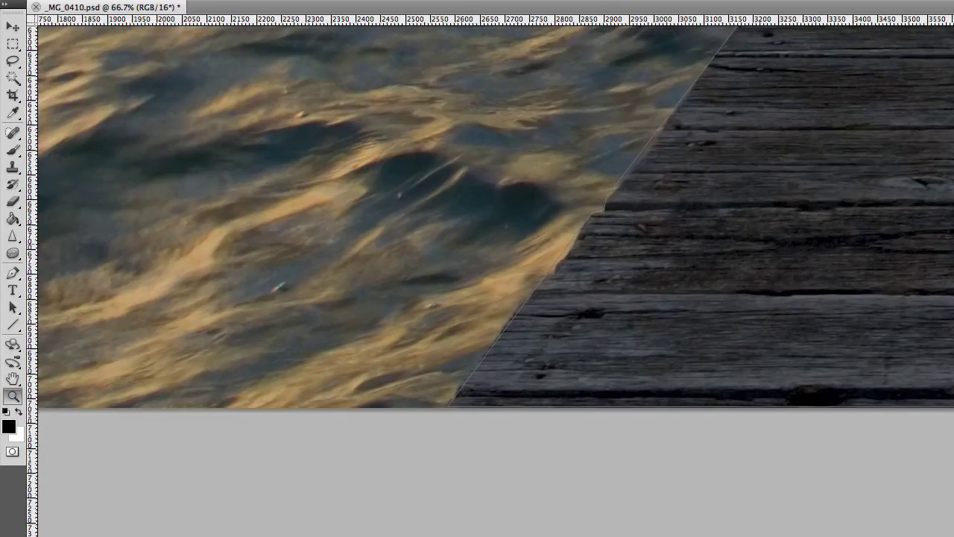
pyautogui.keyDown('alt'); pyautogui.click(952, 196); pyautogui.keyUp('alt')
pyautogui.keyDown('alt'); pyautogui.click(952, 196); pyautogui.keyUp('alt')
pyautogui.moveTo(953, 153); pyautogui.dragTo(765, 400)
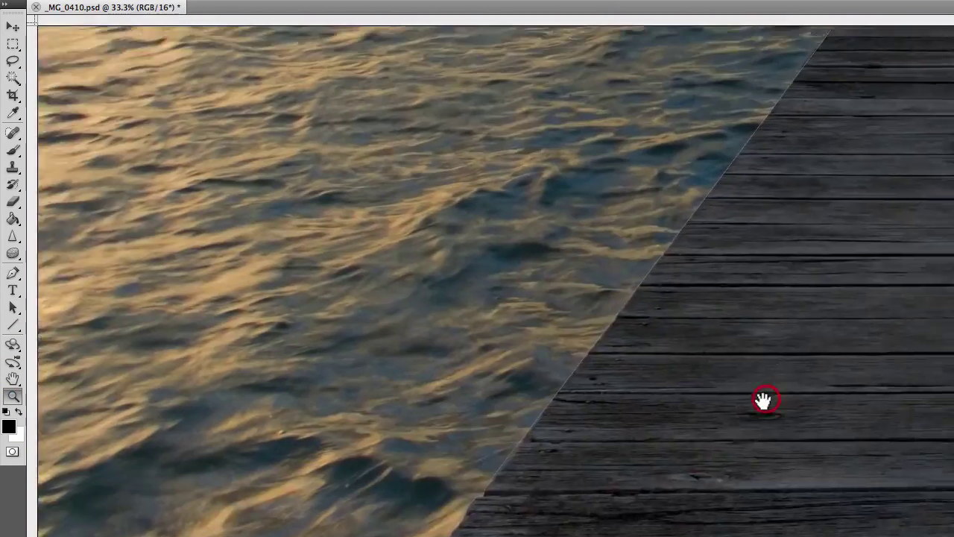
pyautogui.rightClick(869, 320)
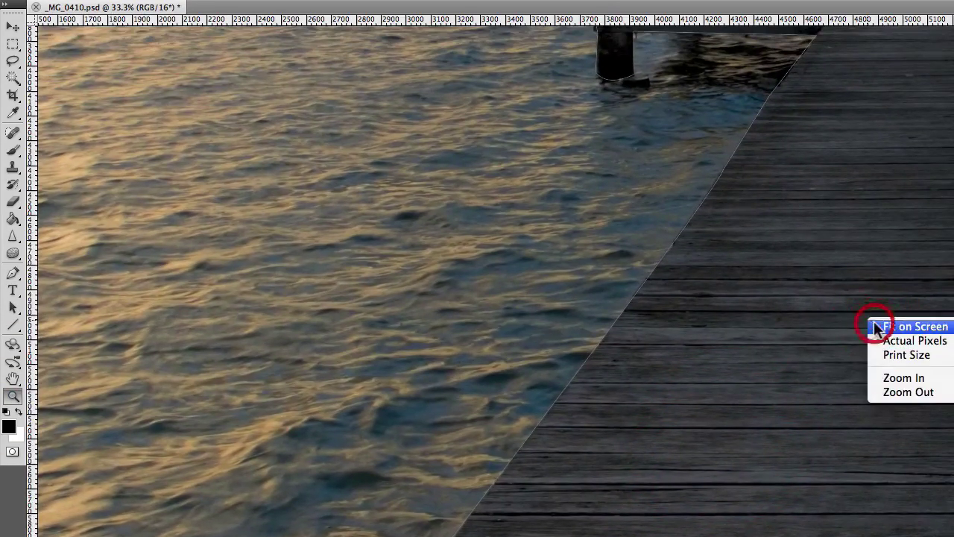
pyautogui.click(874, 322)
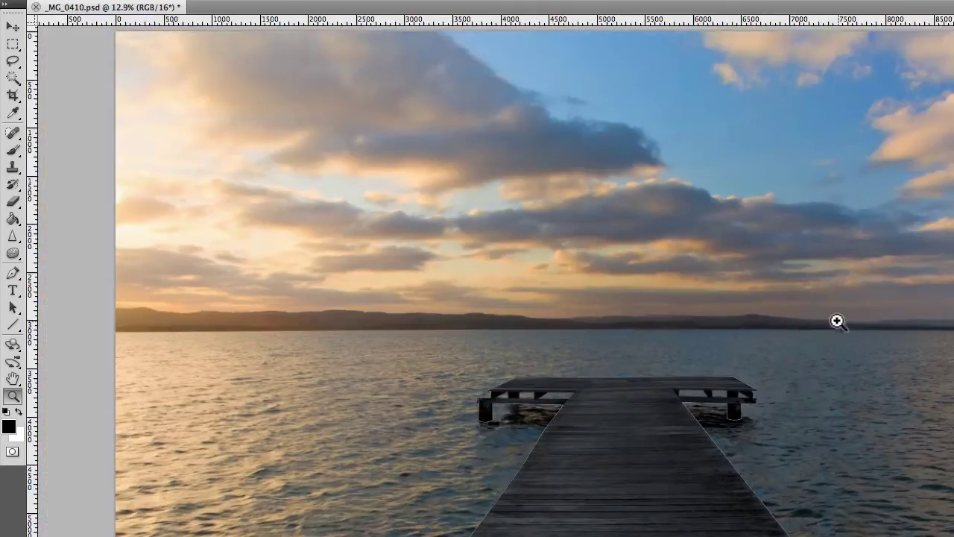
pyautogui.click(667, 488)
pyautogui.click(667, 487)
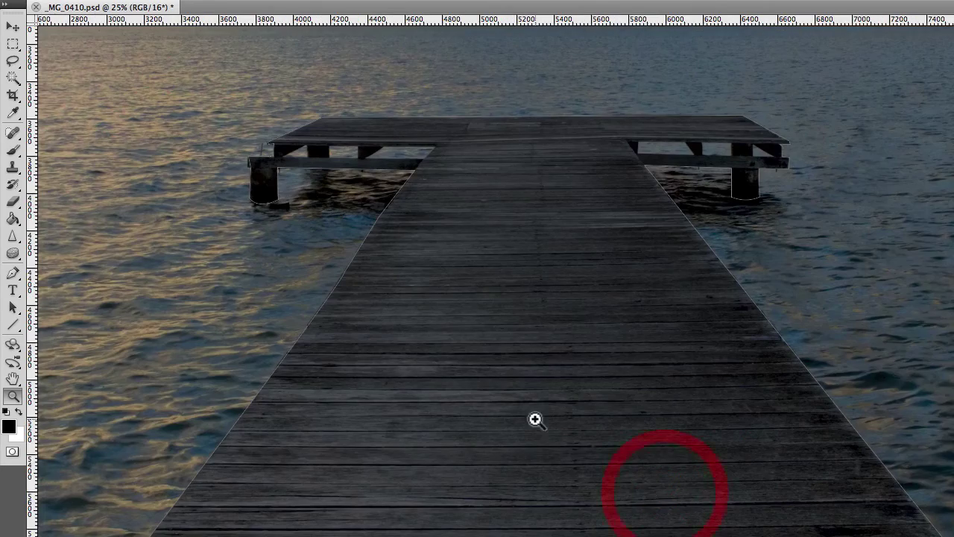
pyautogui.moveTo(535, 417); pyautogui.dragTo(613, 345)
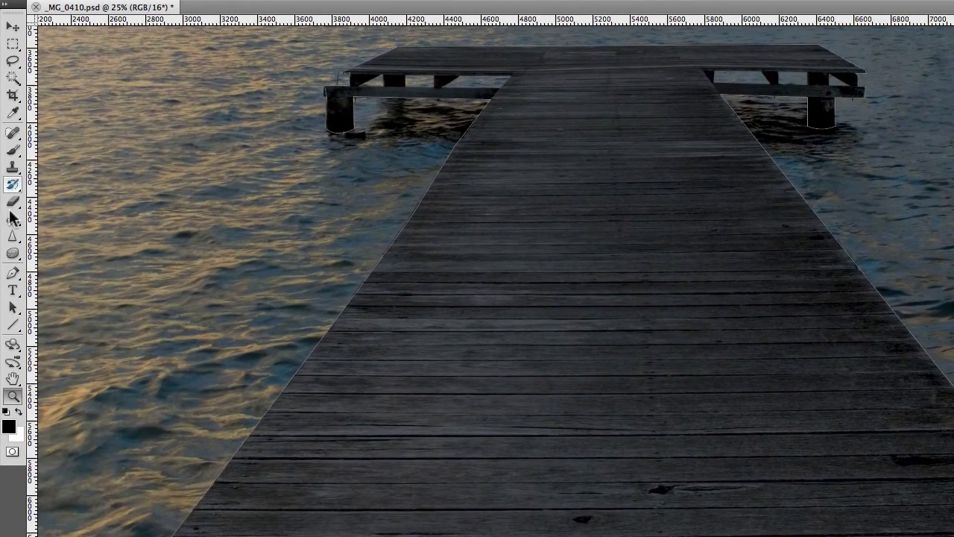
# Convert the closed jetty path into a new selection with a feather radius of 3 pixels
pyautogui.click(12, 273)
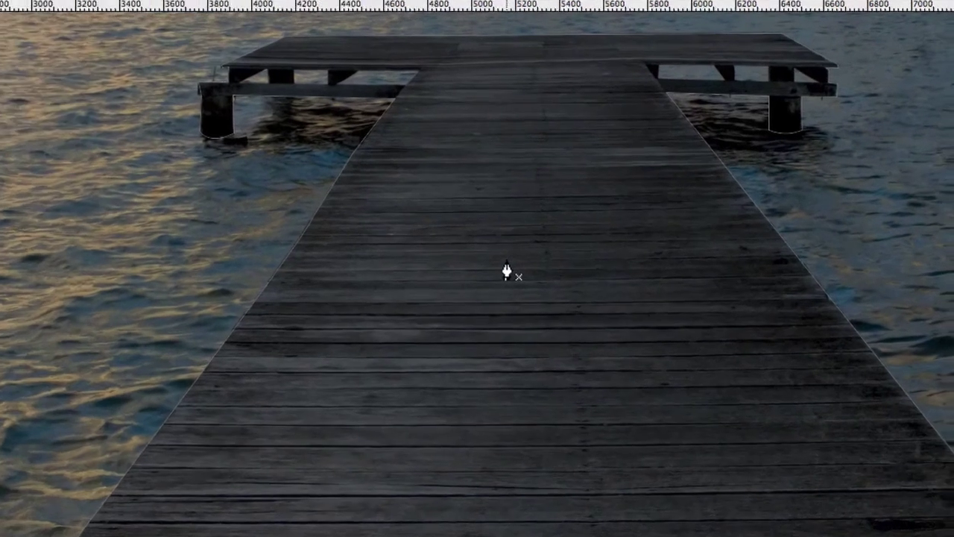
pyautogui.rightClick(586, 241)
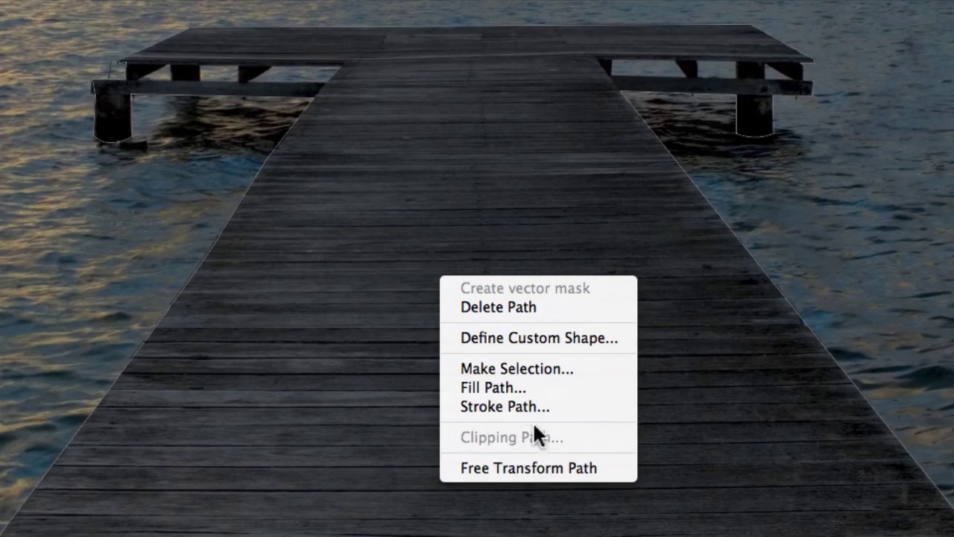
pyautogui.click(458, 370)
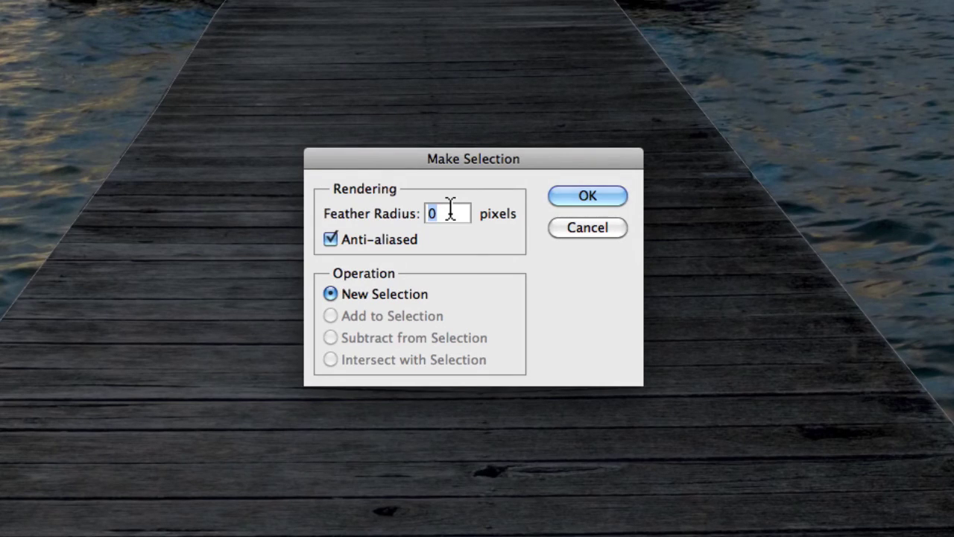
pyautogui.write('3')
pyautogui.click(561, 196)
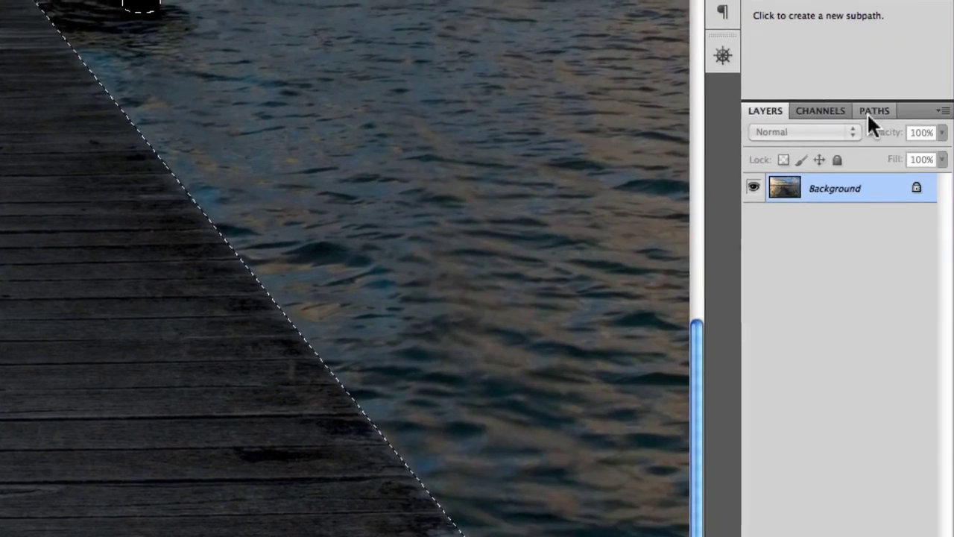
# Add a Curves adjustment layer masked by the jetty selection and raise its RGB curve to output 134 at input 118
pyautogui.click(868, 112)
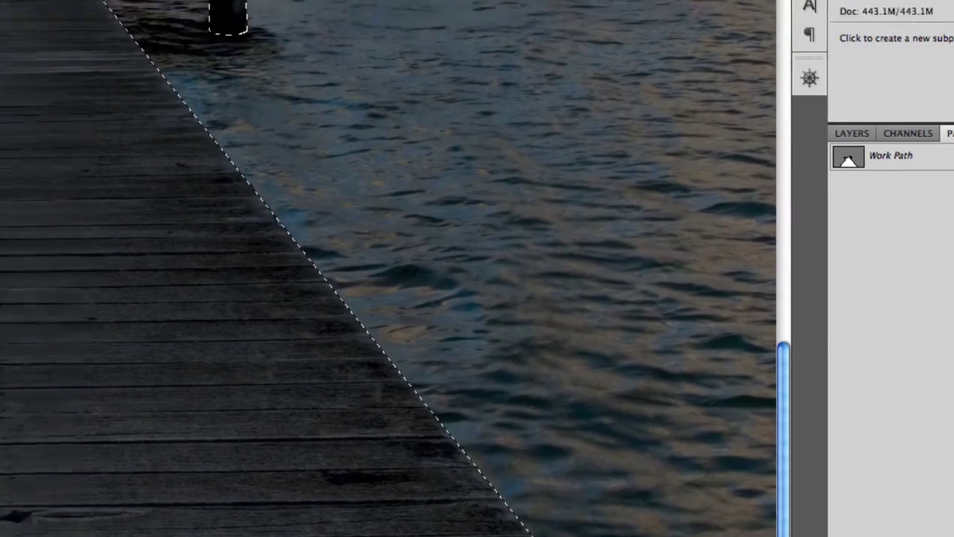
pyautogui.click(303, 9)
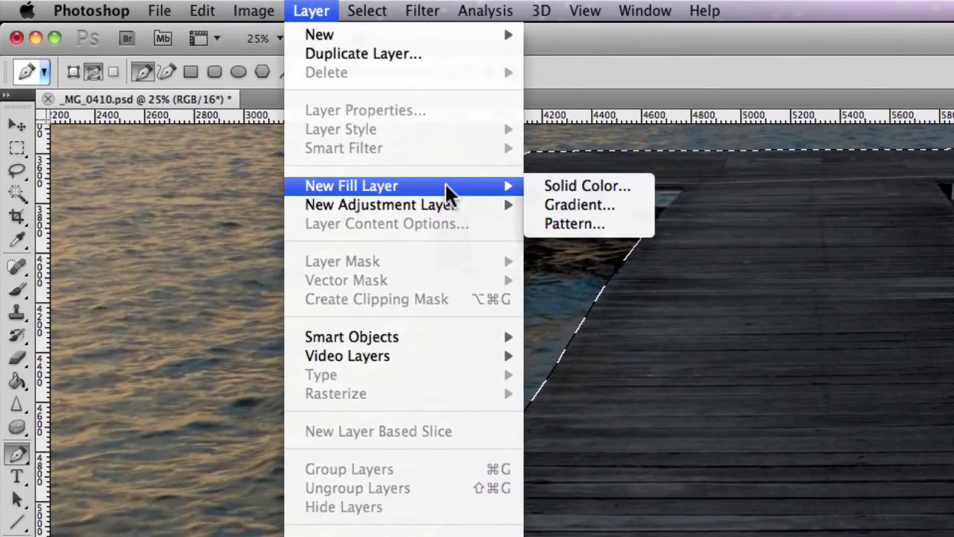
pyautogui.moveTo(445, 203)
pyautogui.click(656, 241)
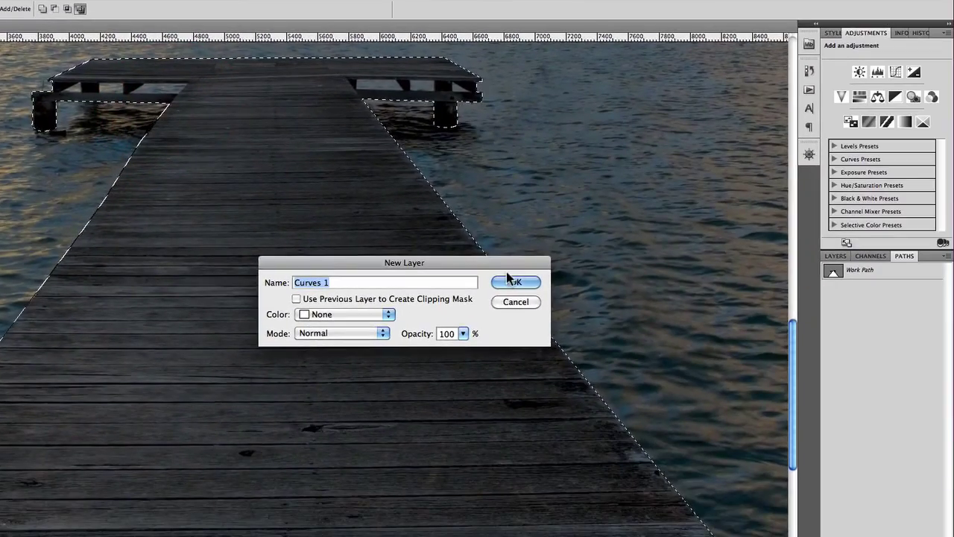
pyautogui.click(511, 281)
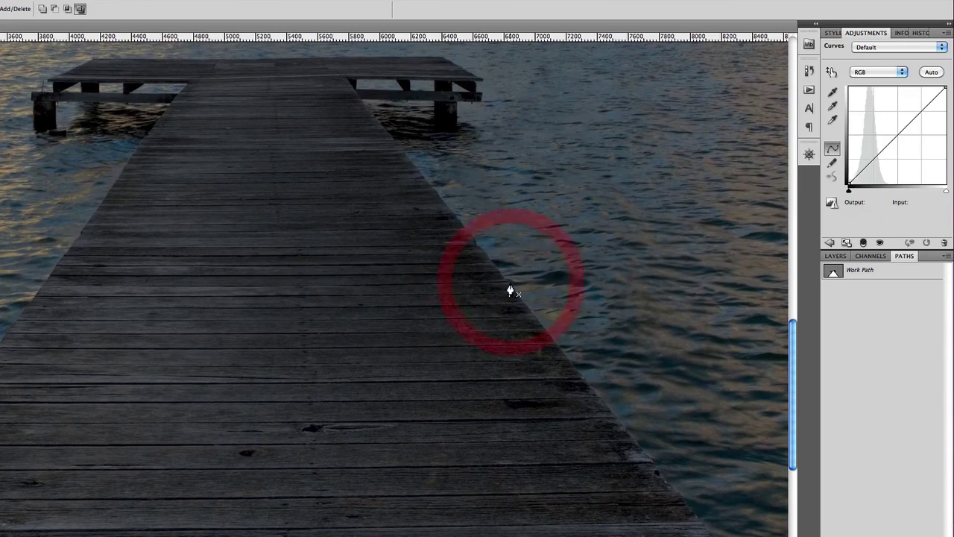
pyautogui.moveTo(900, 135); pyautogui.dragTo(894, 134)
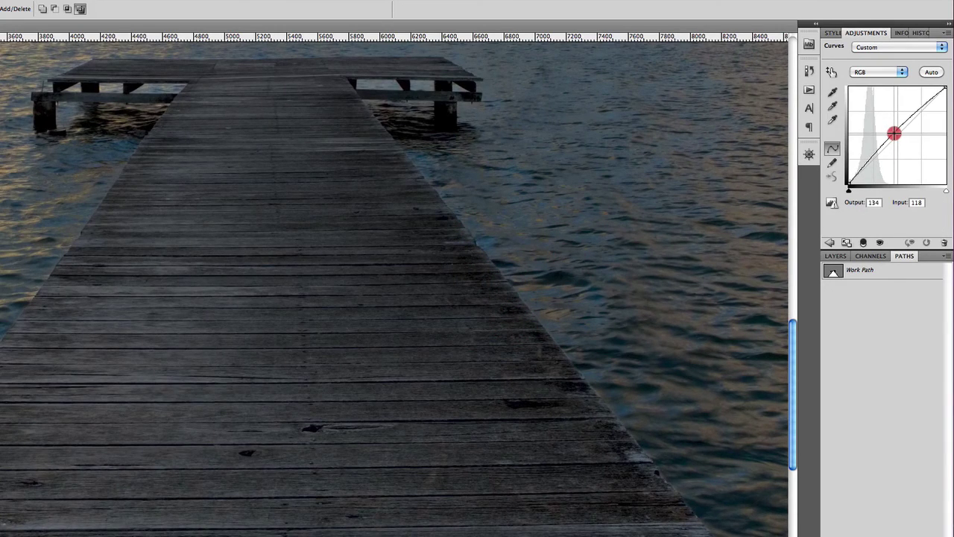
# View the Curves 1 layer mask on its own in the document, and return to the normal image view
pyautogui.click(836, 256)
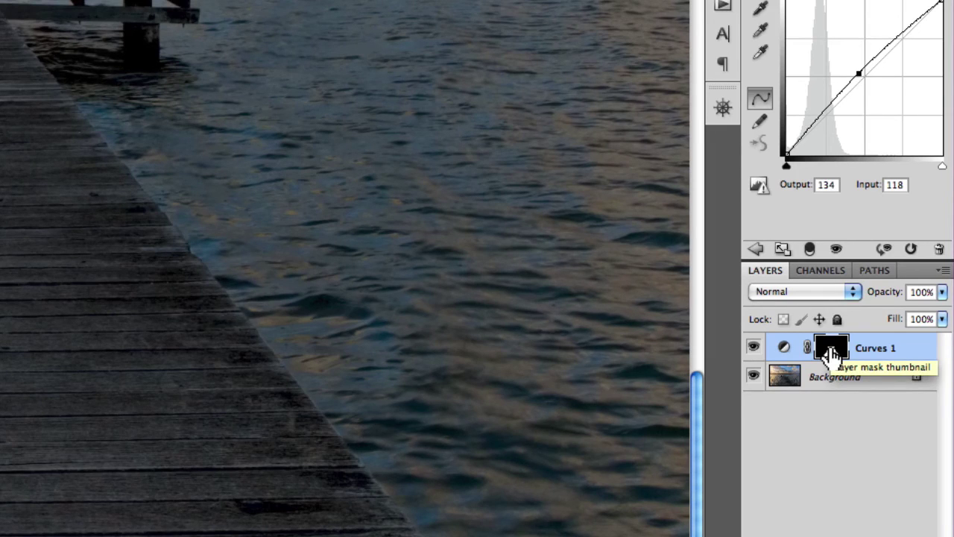
pyautogui.keyDown('alt'); pyautogui.click(830, 350); pyautogui.keyUp('alt')
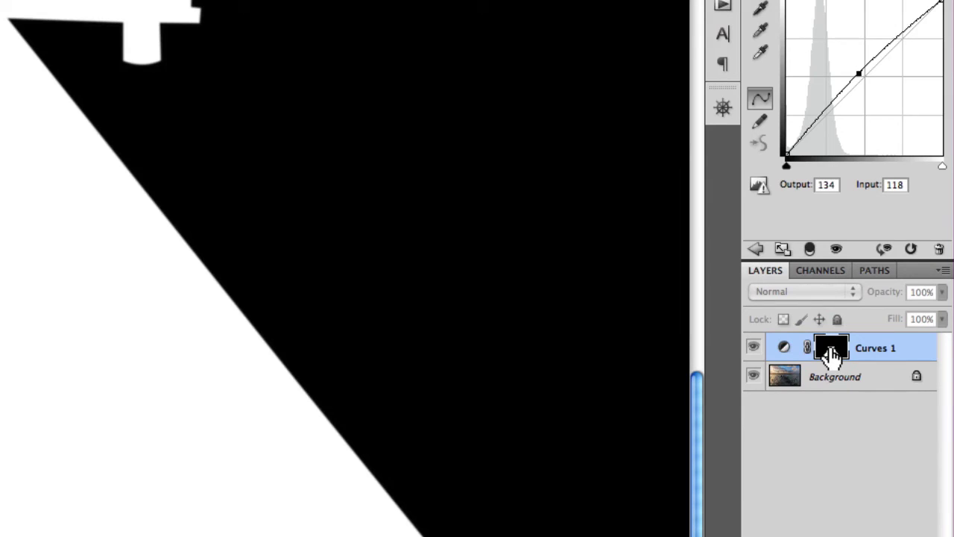
pyautogui.click(784, 346)
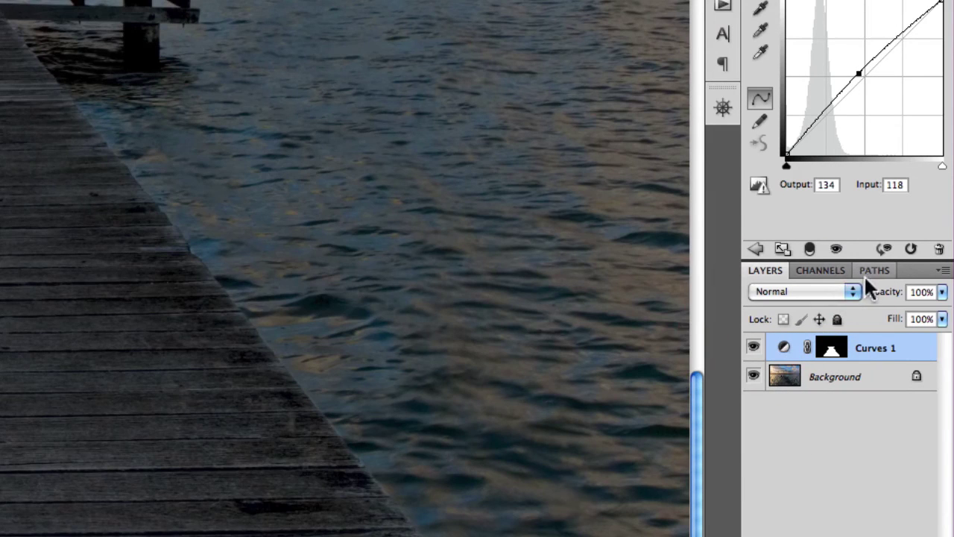
# Redisplay the jetty outline by selecting the Work Path, and look over the commands available for it, including Make Selection
pyautogui.click(873, 269)
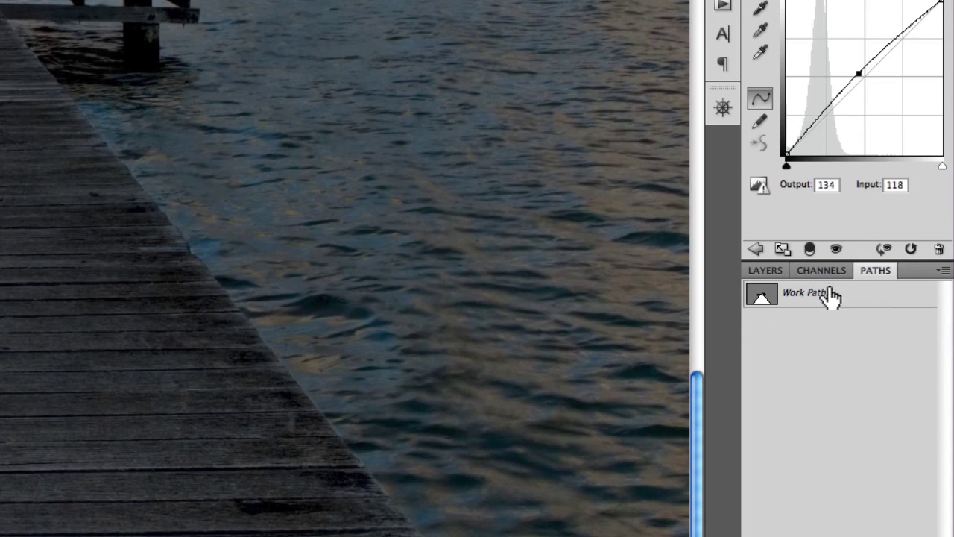
pyautogui.click(760, 293)
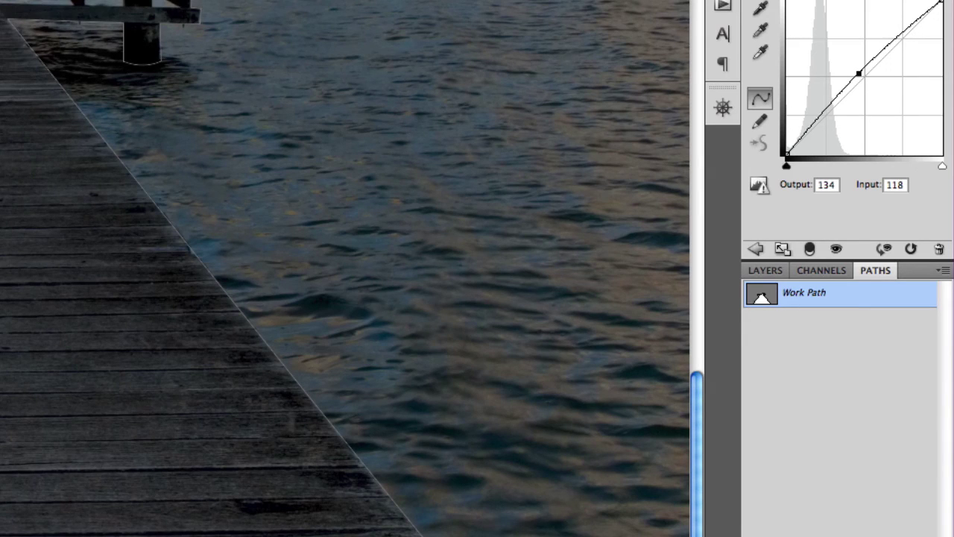
pyautogui.rightClick(384, 173)
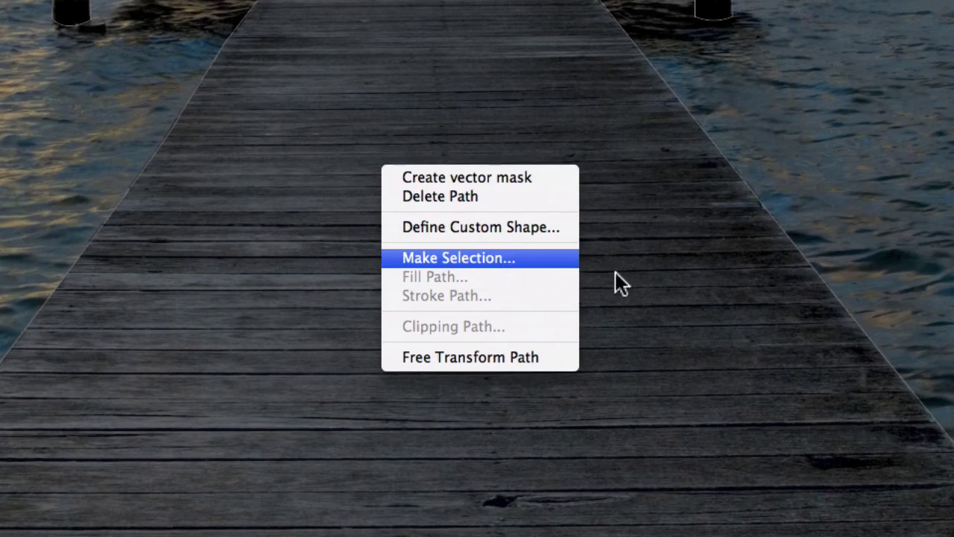
pyautogui.click(922, 352)
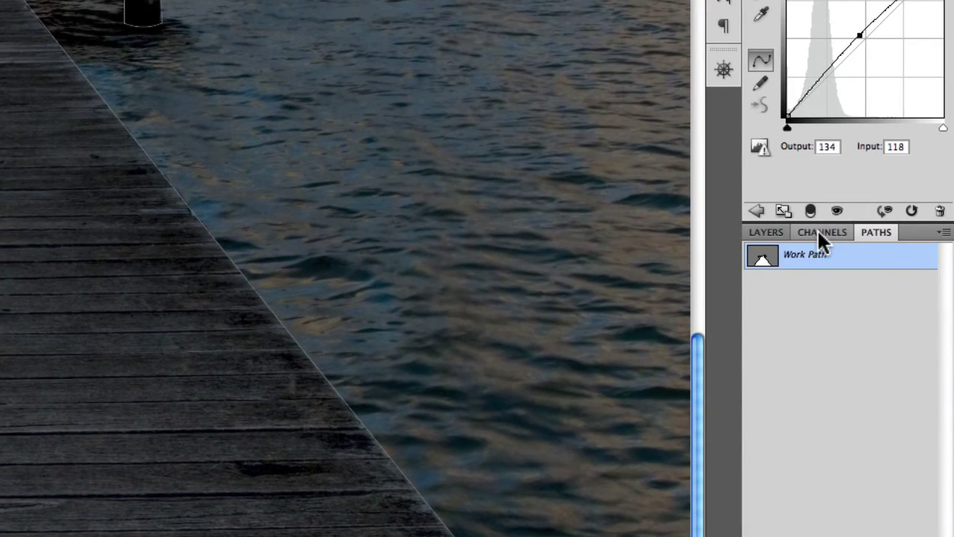
# Select the Curves 1 Mask channel in the image's channel list
pyautogui.click(817, 232)
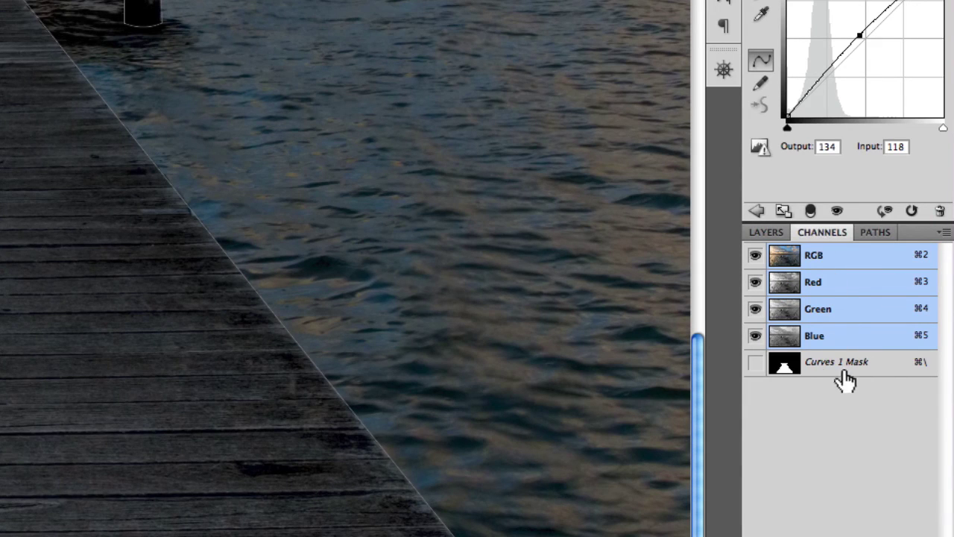
pyautogui.click(811, 375)
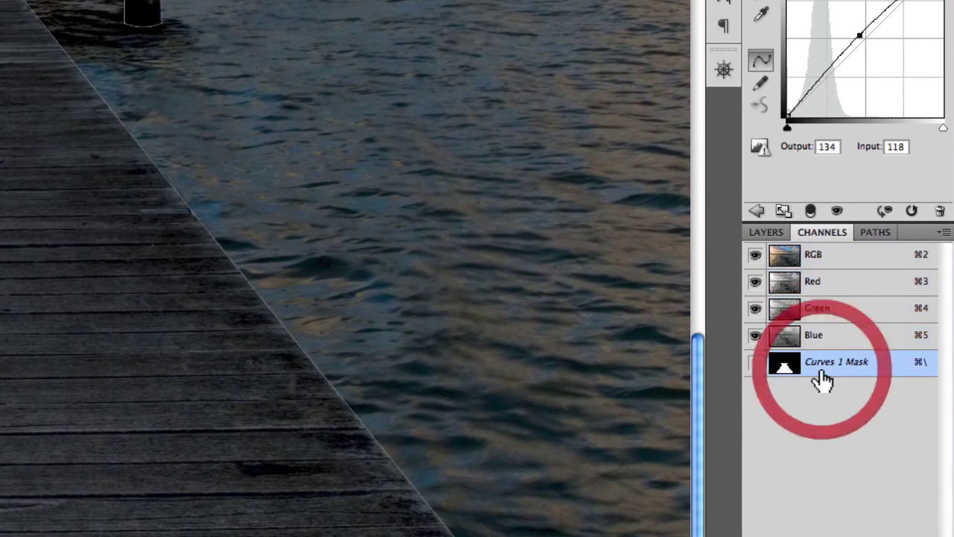